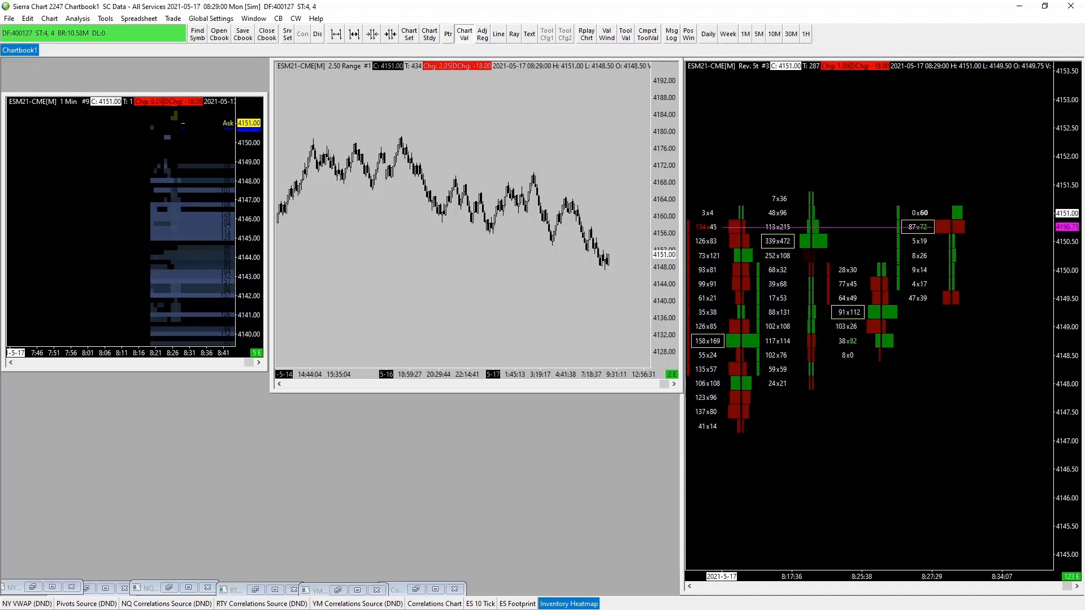
Step: Move the range chart to the workspace's left edge, place the Inventory Heatmap beside the footprint chart, and stretch the heatmap to full height
left_click_drag(1062, 66, 1061, 117)
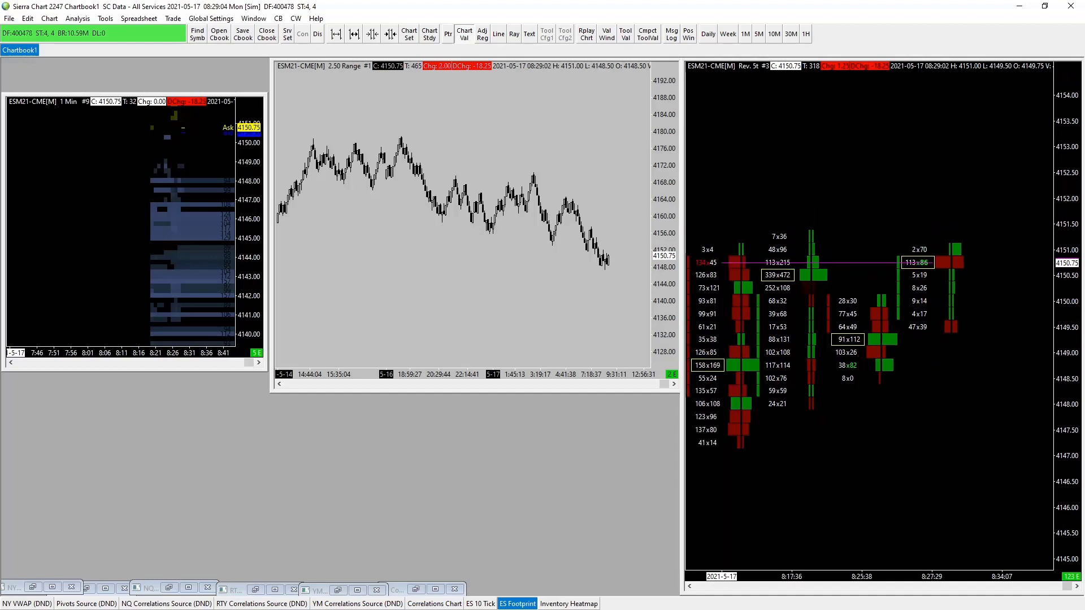
left_click_drag(124, 99, 575, 358)
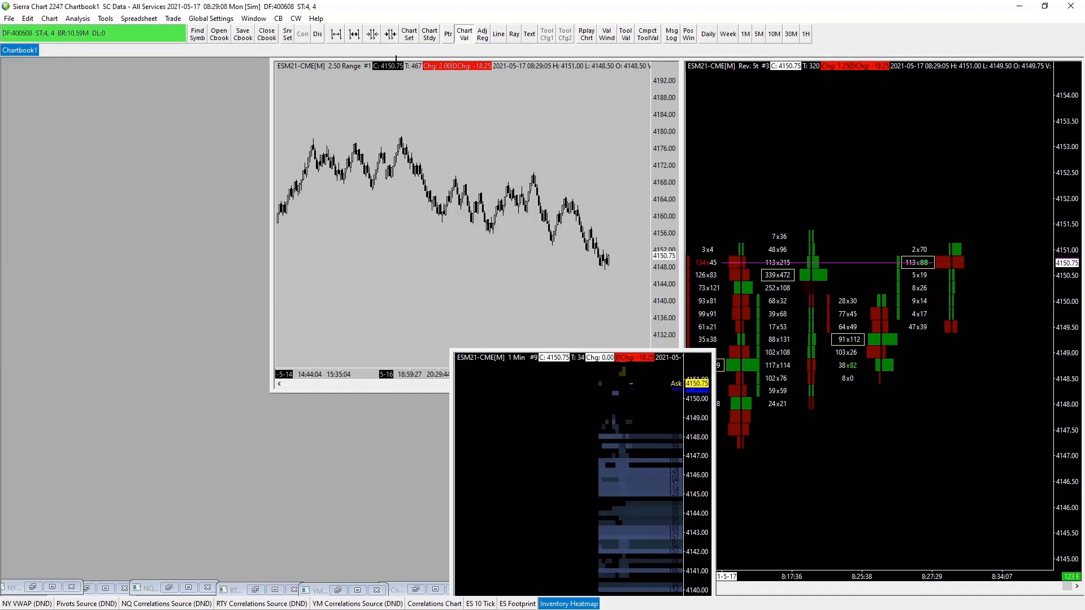
left_click_drag(401, 64, 135, 64)
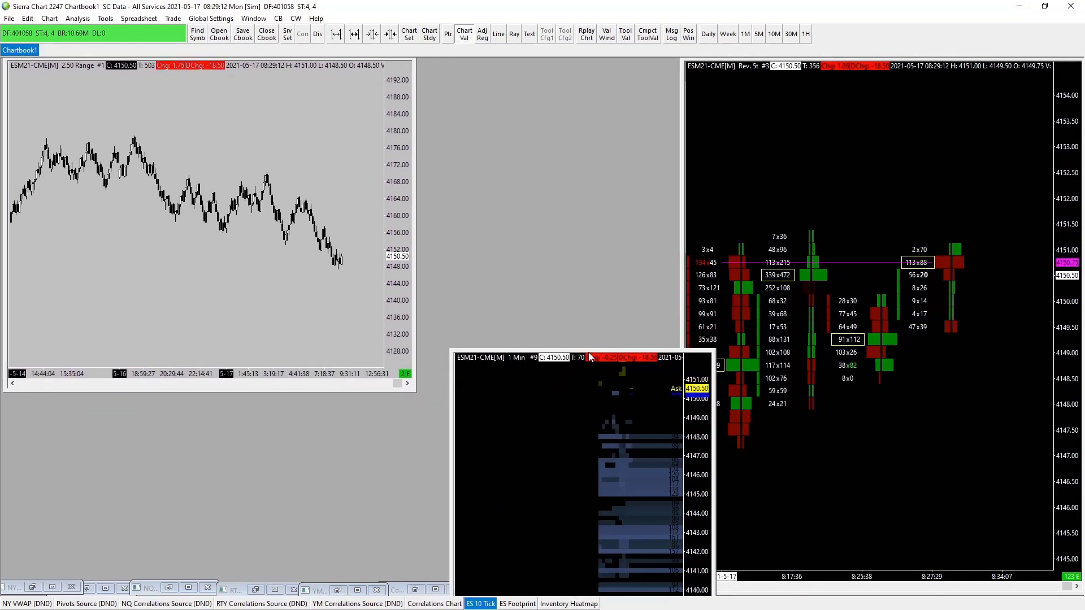
left_click_drag(588, 352, 551, 59)
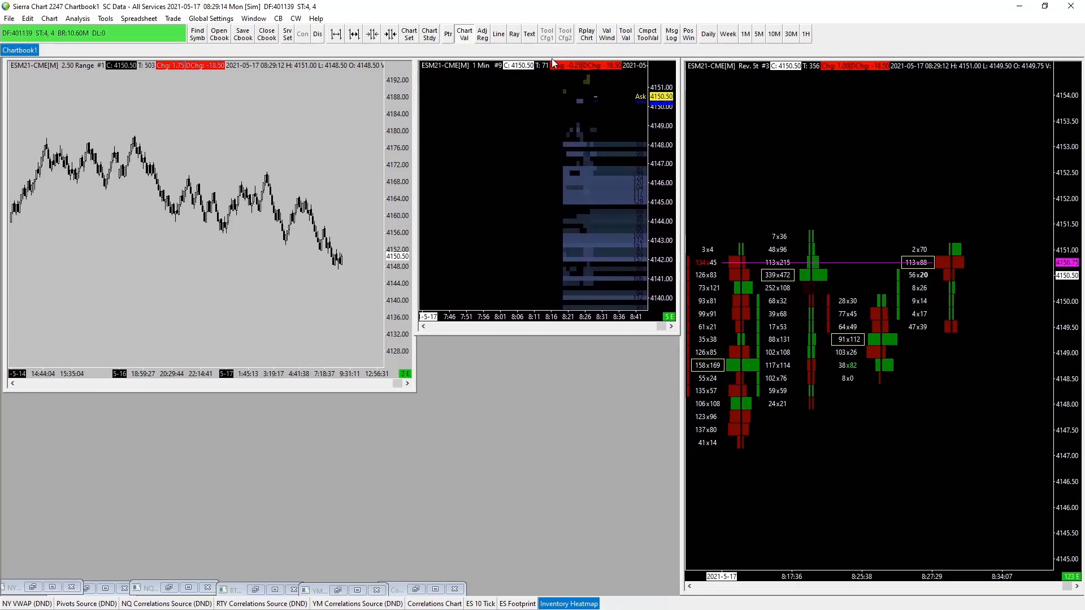
left_click_drag(536, 335, 534, 595)
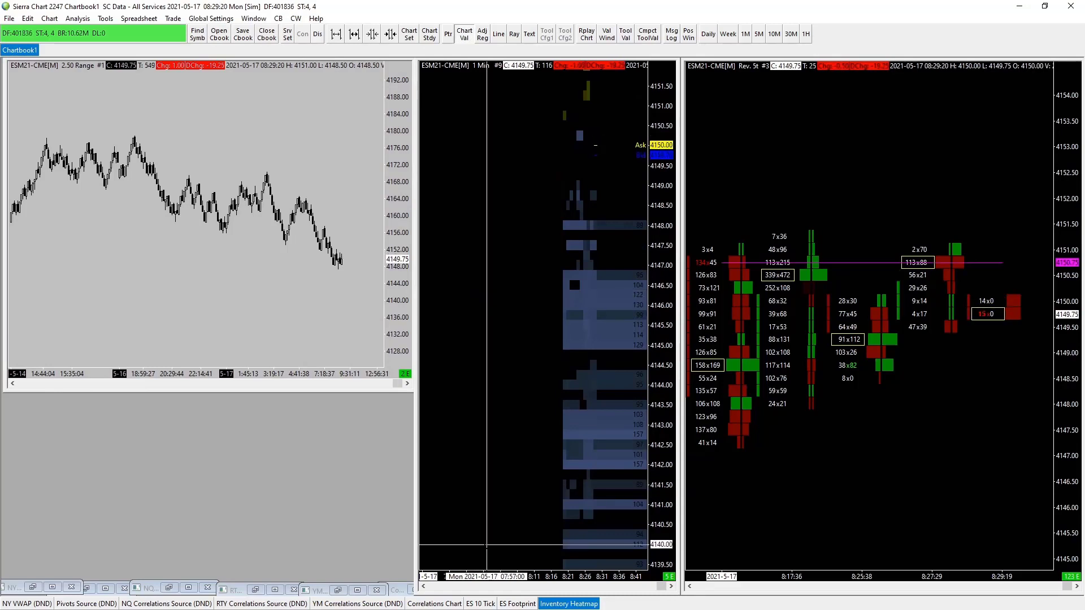
Step: Adjust the Inventory Heatmap's bar spacing and compress its price scale to show roughly 4137 to 4161
scroll(568, 375, "down", 1)
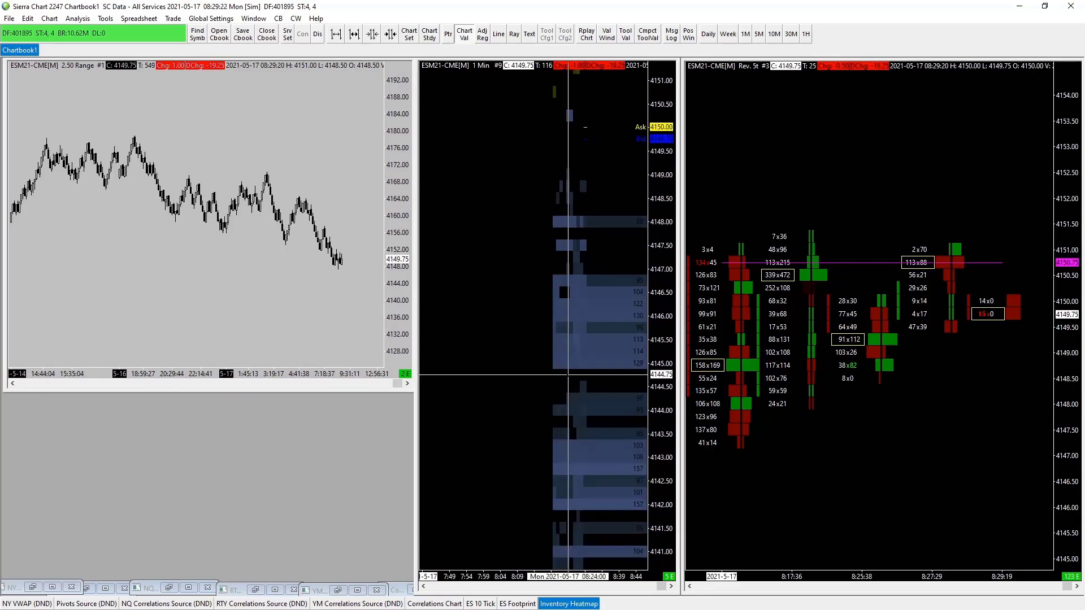
scroll(568, 375, "up", 3)
scroll(574, 375, "down", 2)
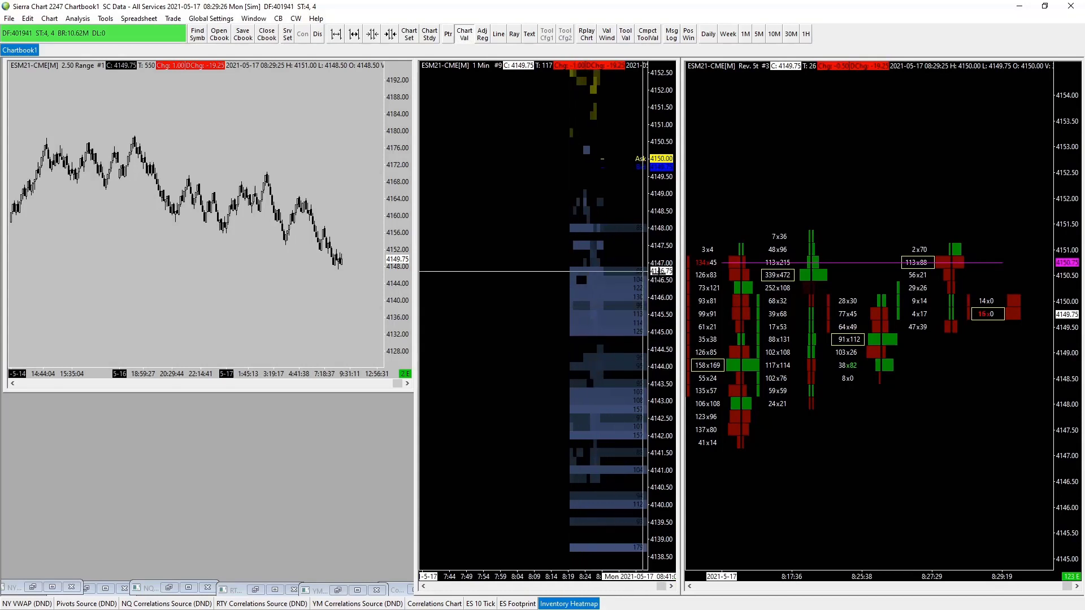
left_click_drag(662, 271, 667, 365)
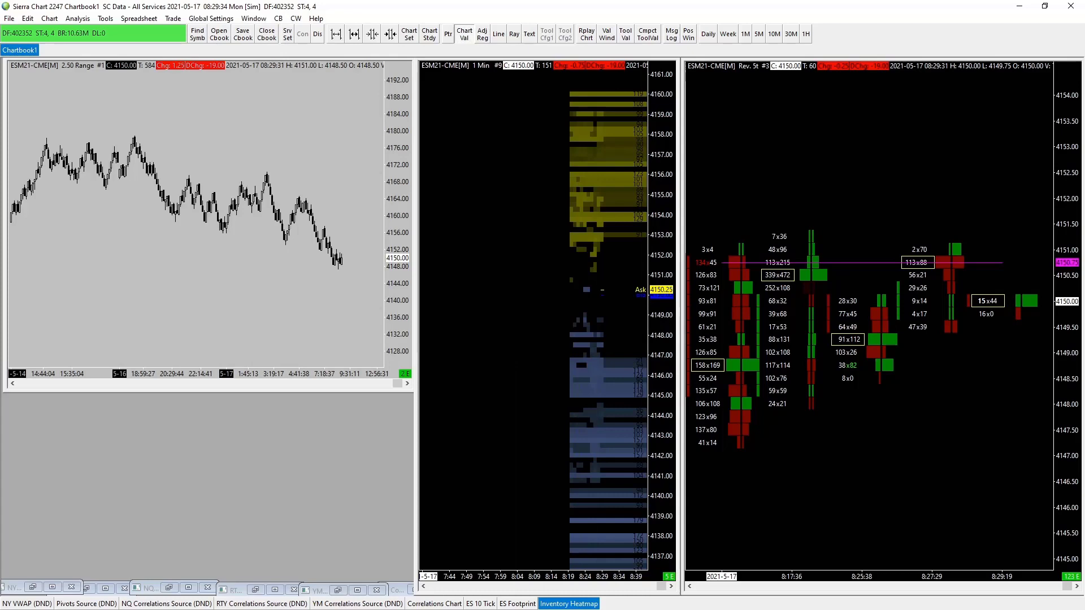
Step: Open the Inventory Heatmap's chart settings and set its chart link number to 1
key("F5")
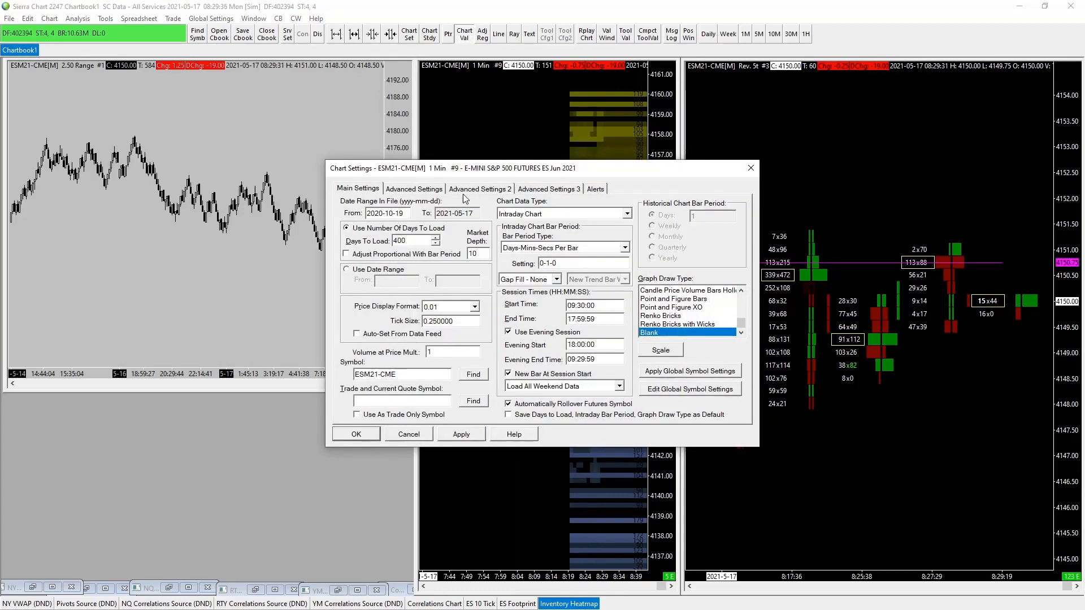
left_click(474, 190)
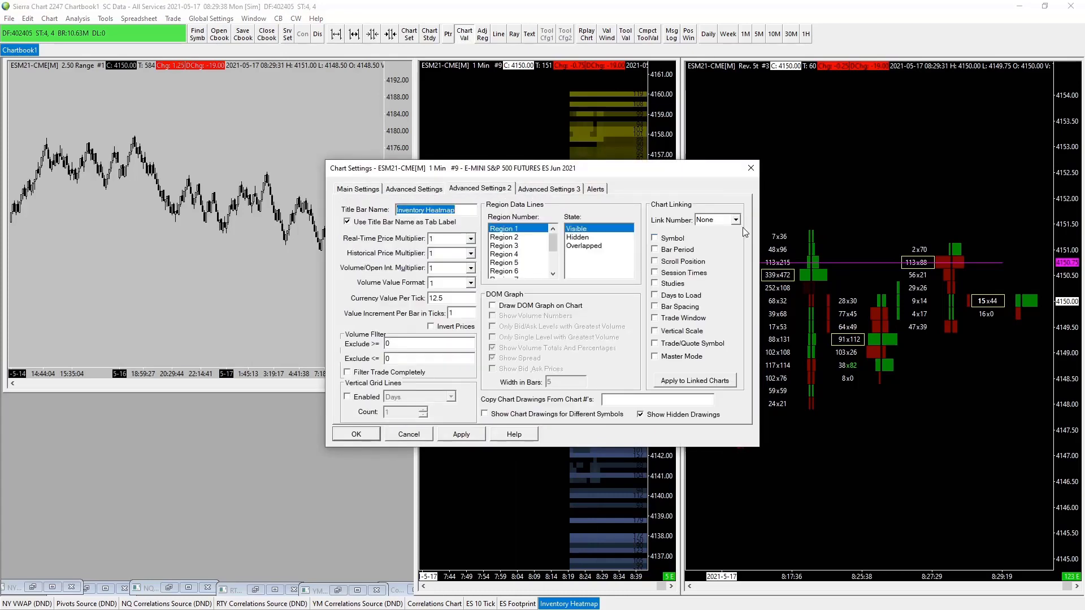
left_click(736, 220)
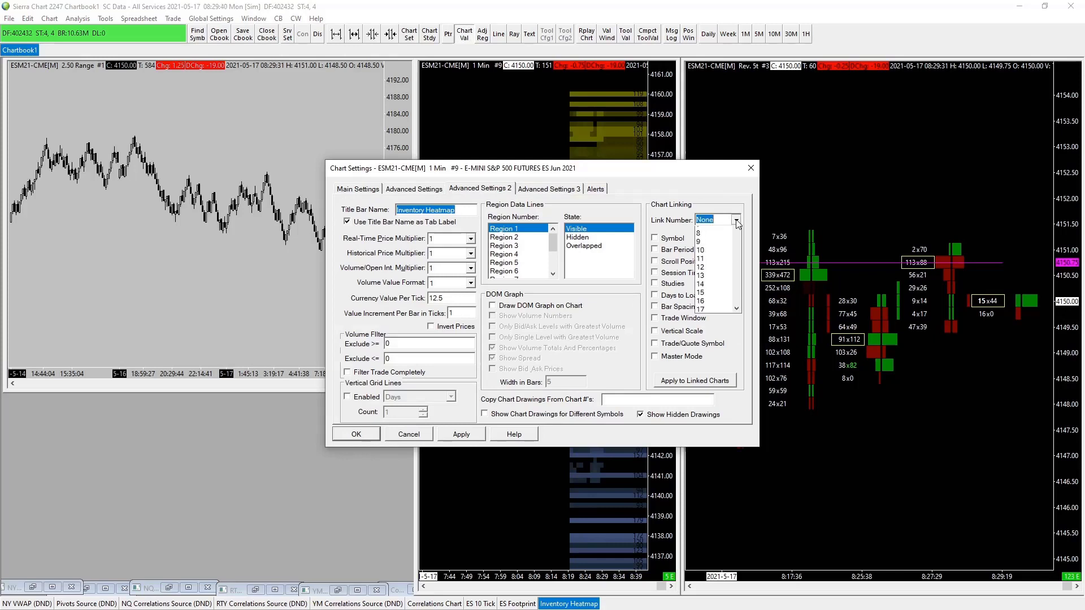
scroll(737, 224, "up", 3)
left_click(713, 238)
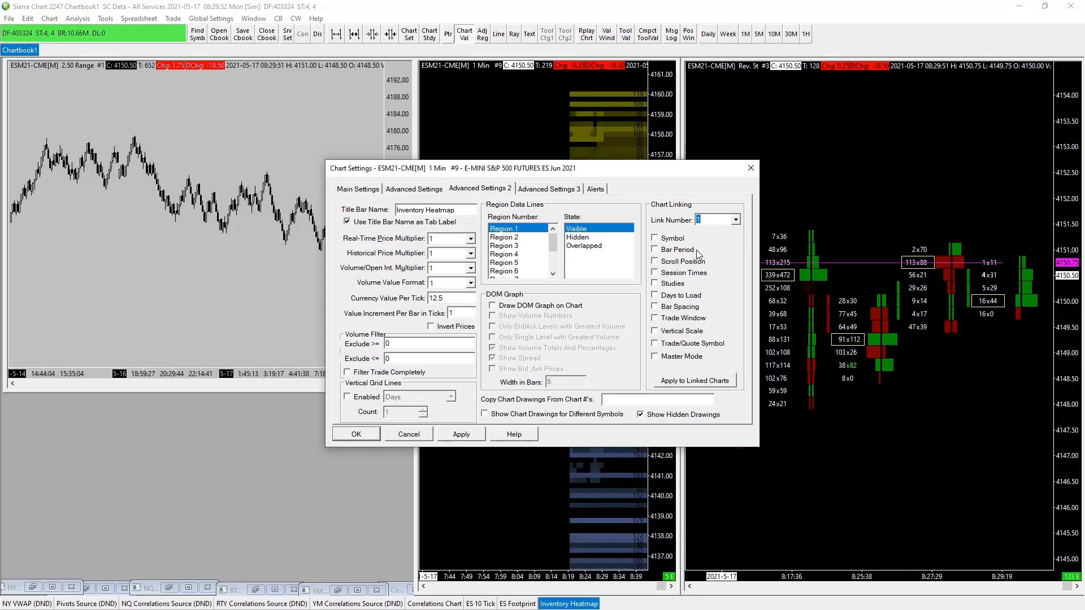
Step: Enable linking of Scroll Position, Bar Spacing and Vertical Scale for the Inventory Heatmap and apply the settings
left_click(656, 262)
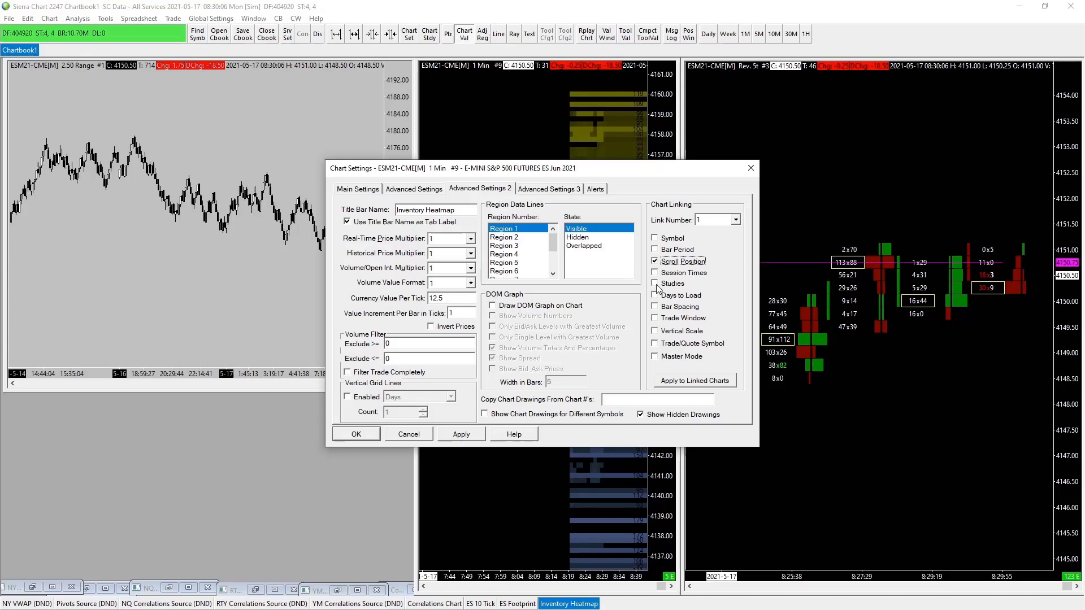
left_click(657, 308)
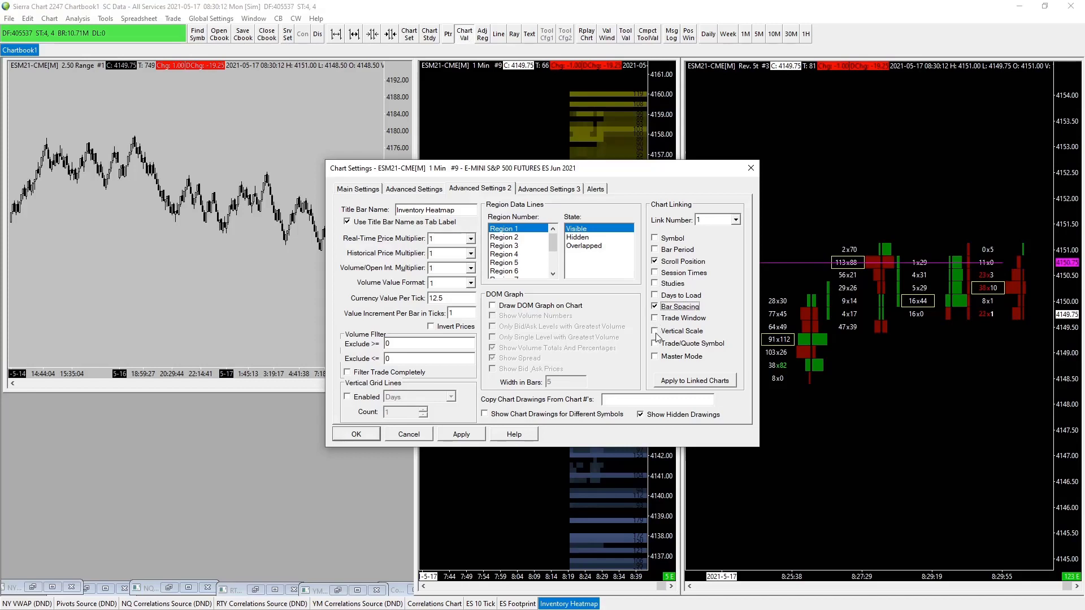
left_click(655, 332)
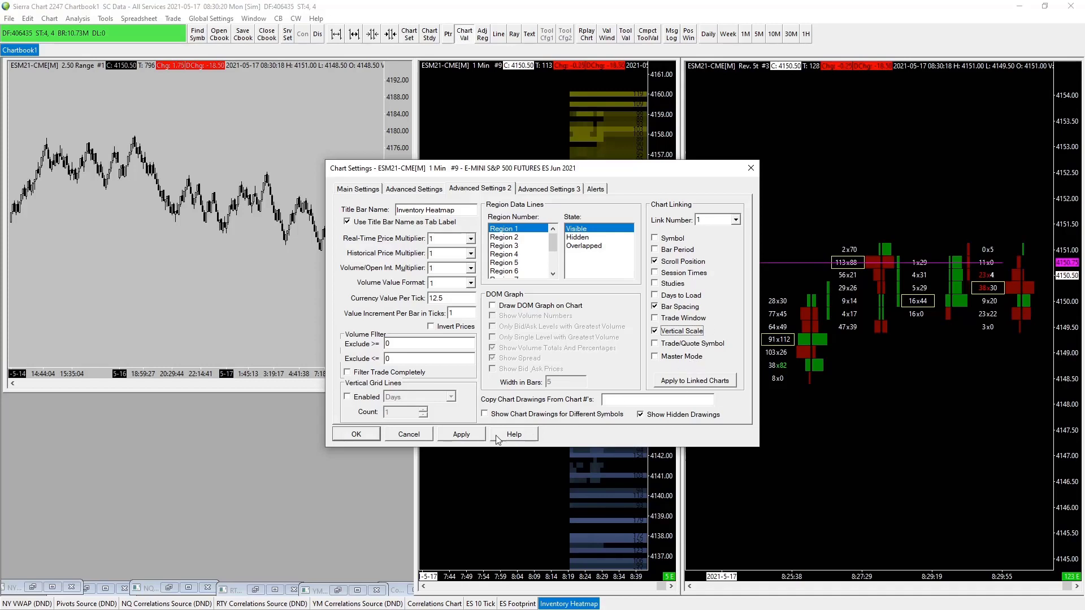
left_click(461, 436)
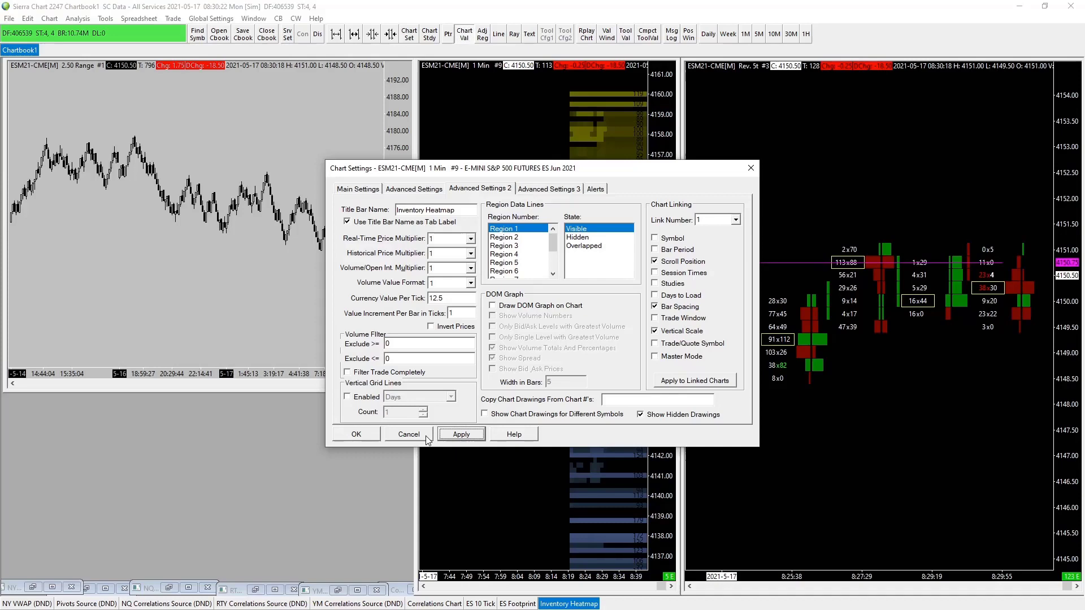
left_click(357, 434)
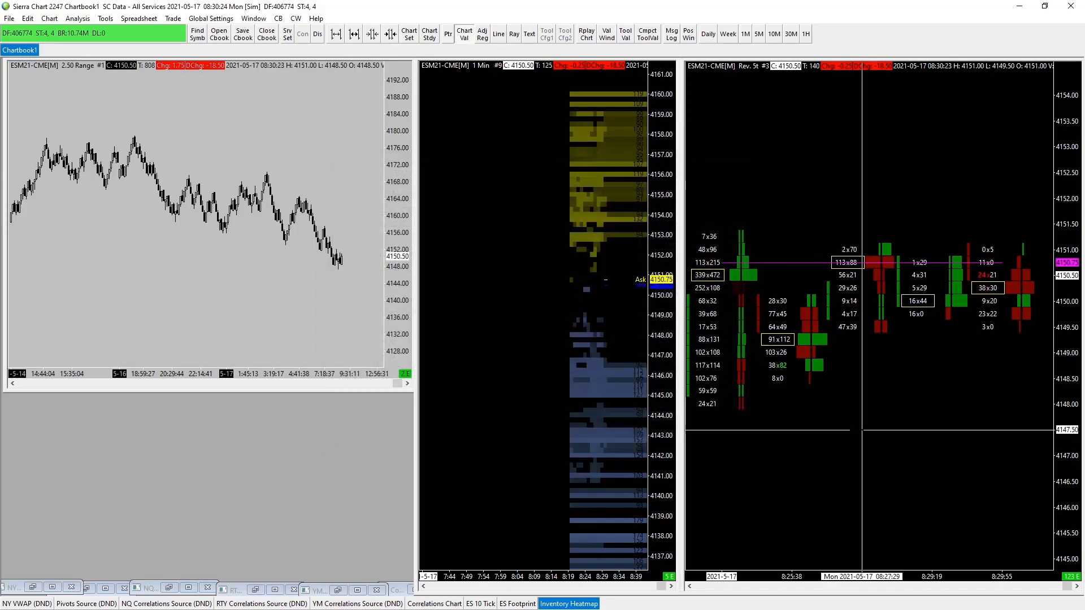
Step: Open the ES Footprint chart's settings, set its link number to 1, and apply it to linked charts
double_click(862, 430)
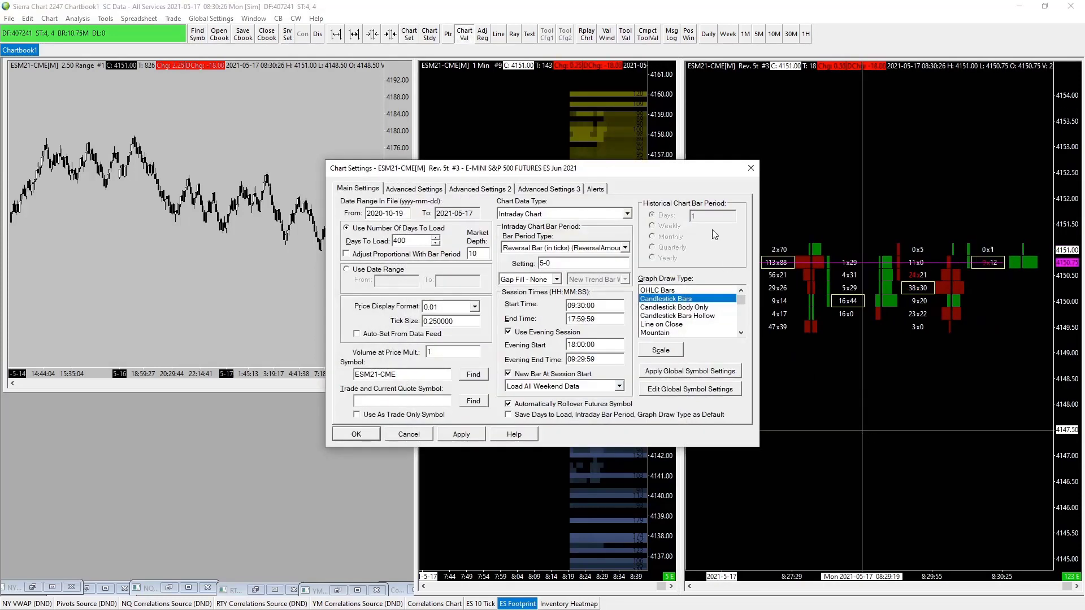
left_click(460, 191)
left_click(735, 219)
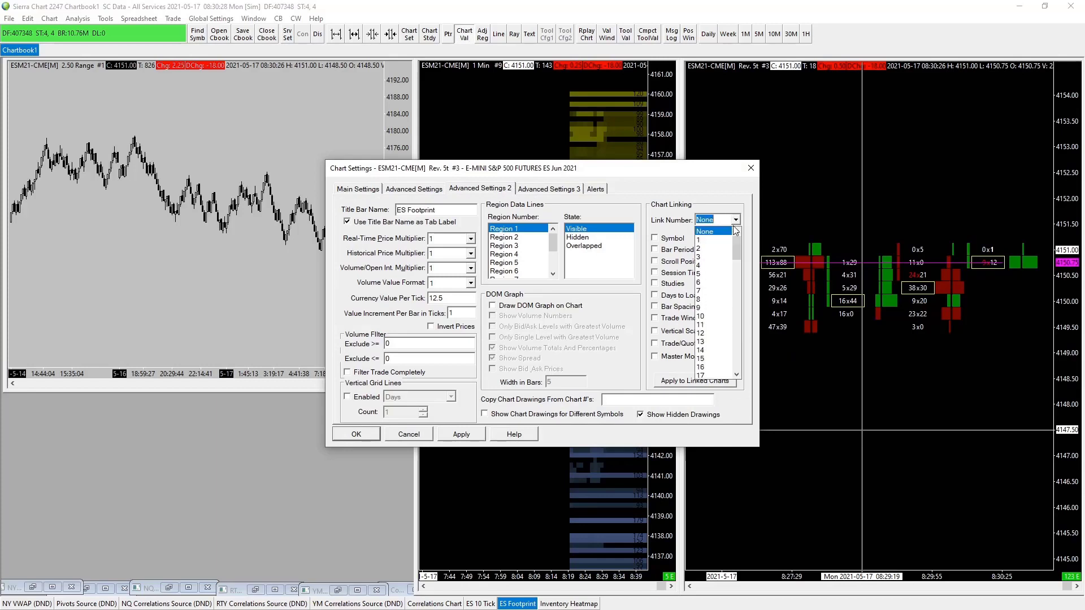
left_click(701, 241)
left_click(688, 385)
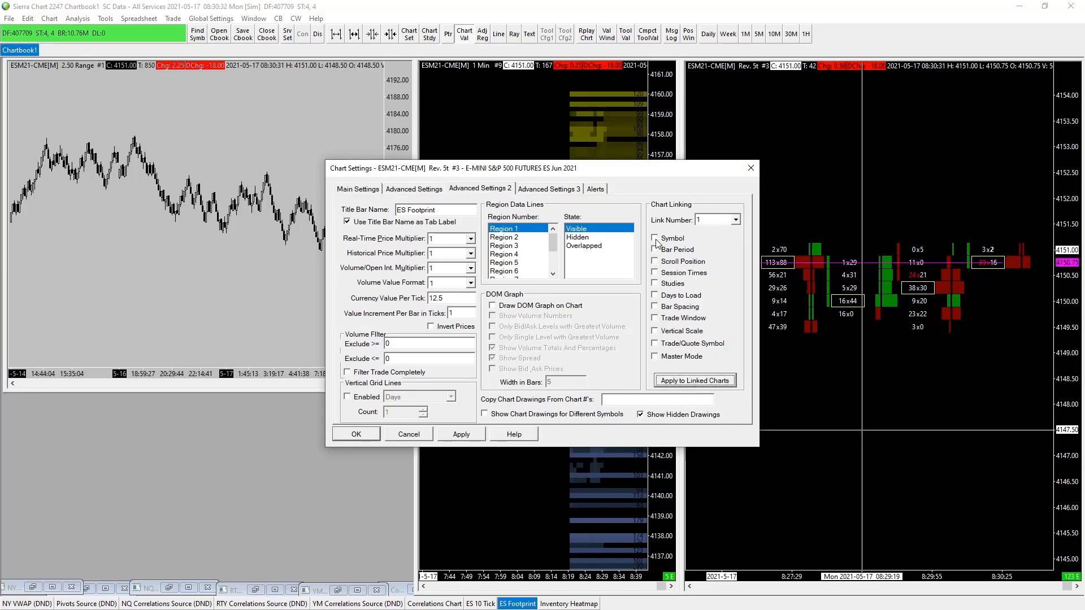
Step: Enable linking of Scroll Position, Bar Spacing and Vertical Scale for the ES Footprint chart and apply it to linked charts
left_click(655, 261)
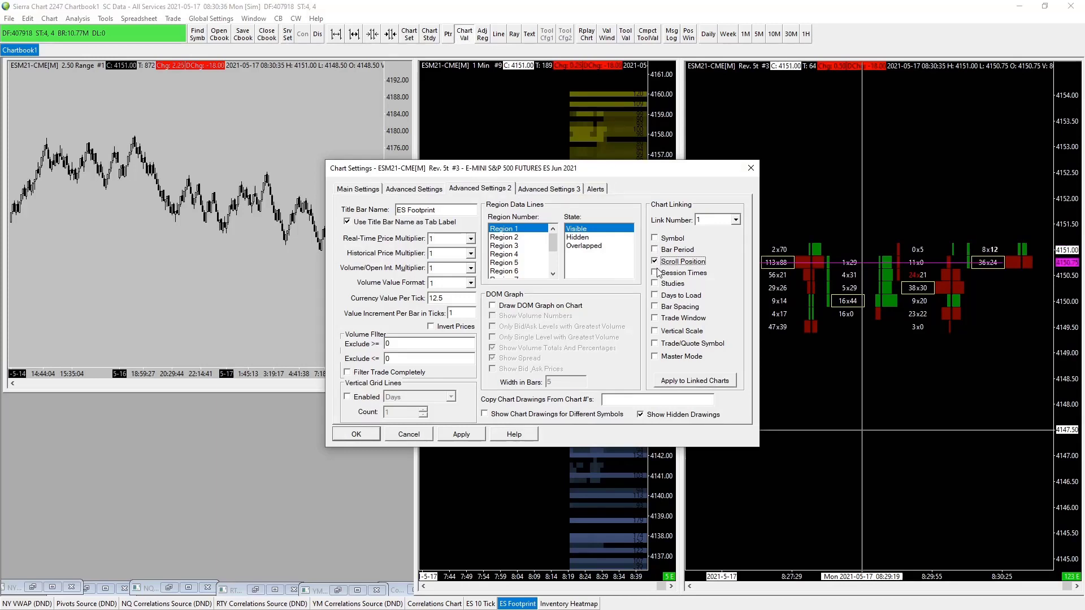
left_click(656, 307)
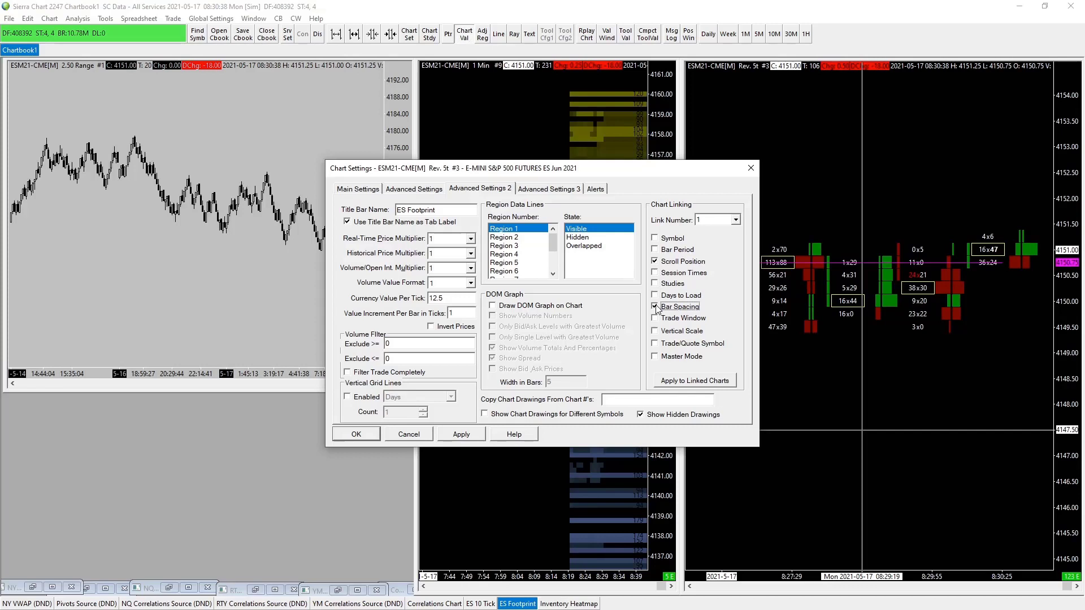
left_click(655, 332)
left_click(681, 381)
left_click(461, 434)
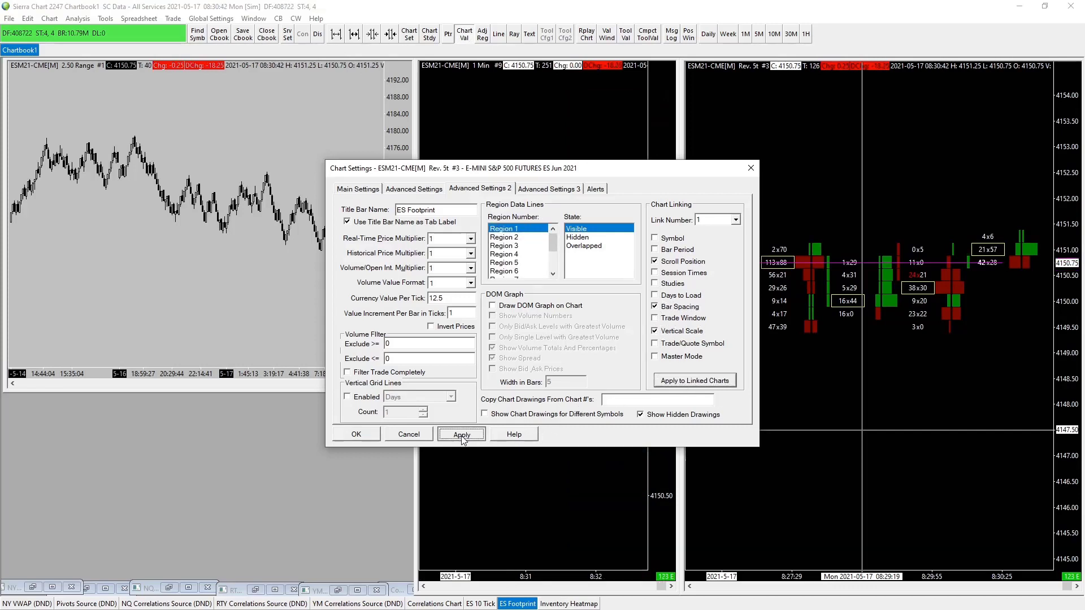
left_click(356, 435)
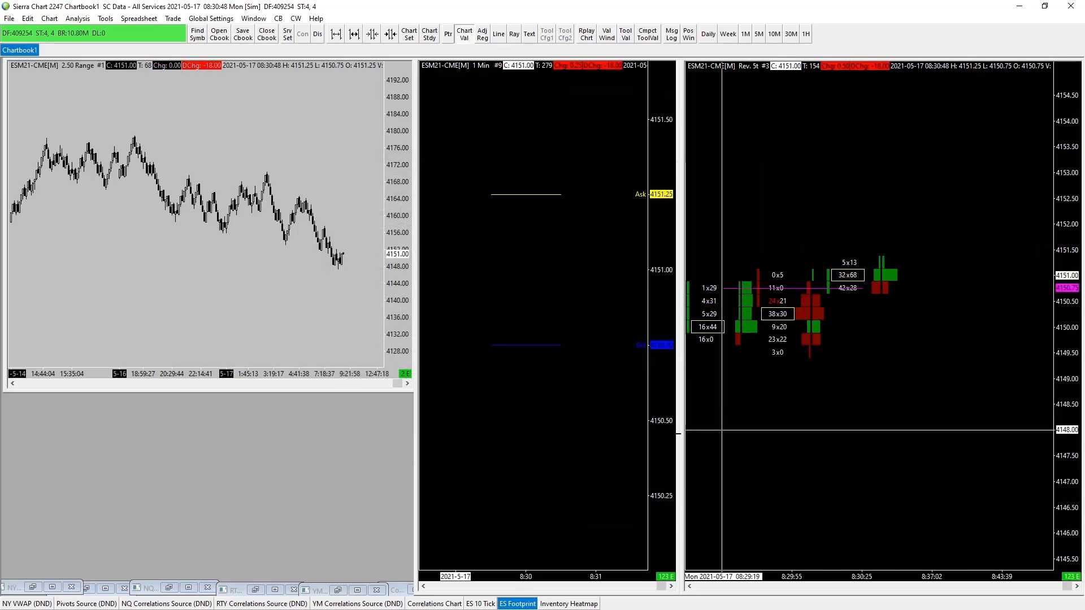
Step: Test the vertical scale link by rescaling the price axes of the heatmap and footprint charts in turn
left_click_drag(672, 384, 671, 302)
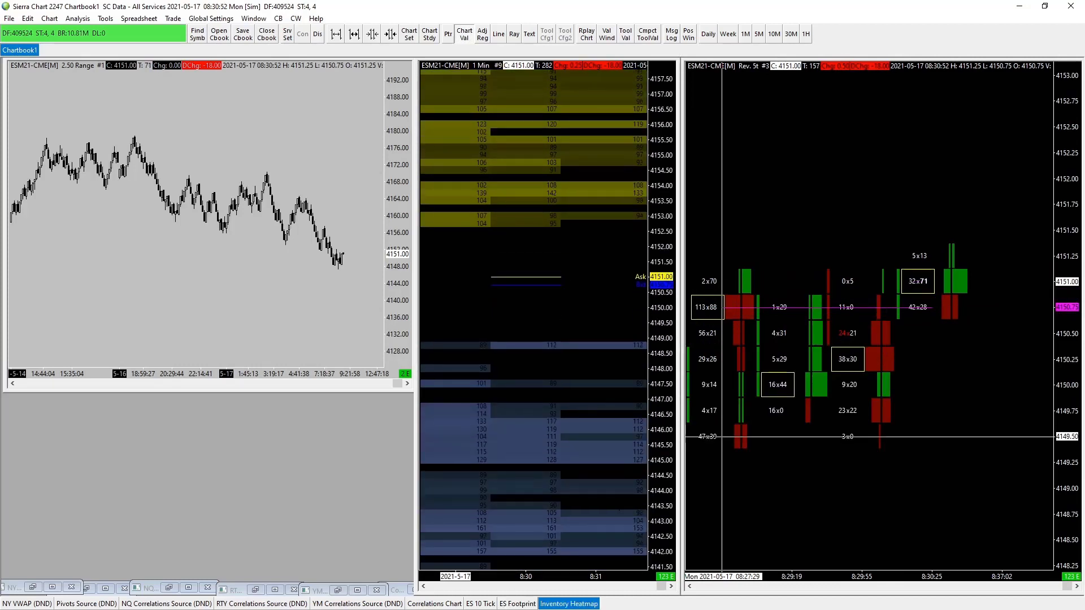
left_click(1002, 393)
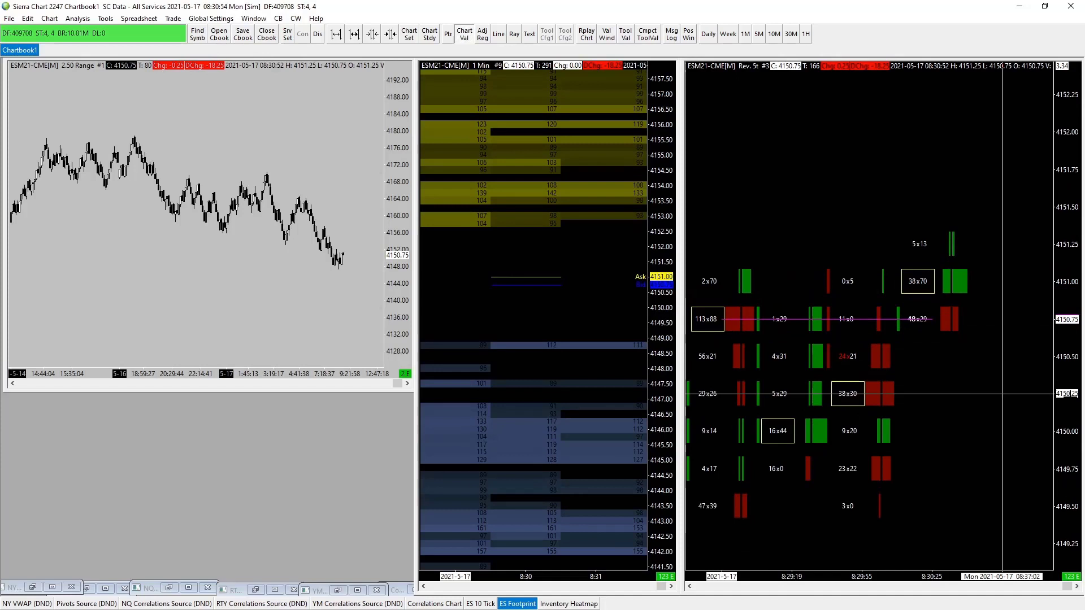
left_click_drag(1069, 393, 1069, 404)
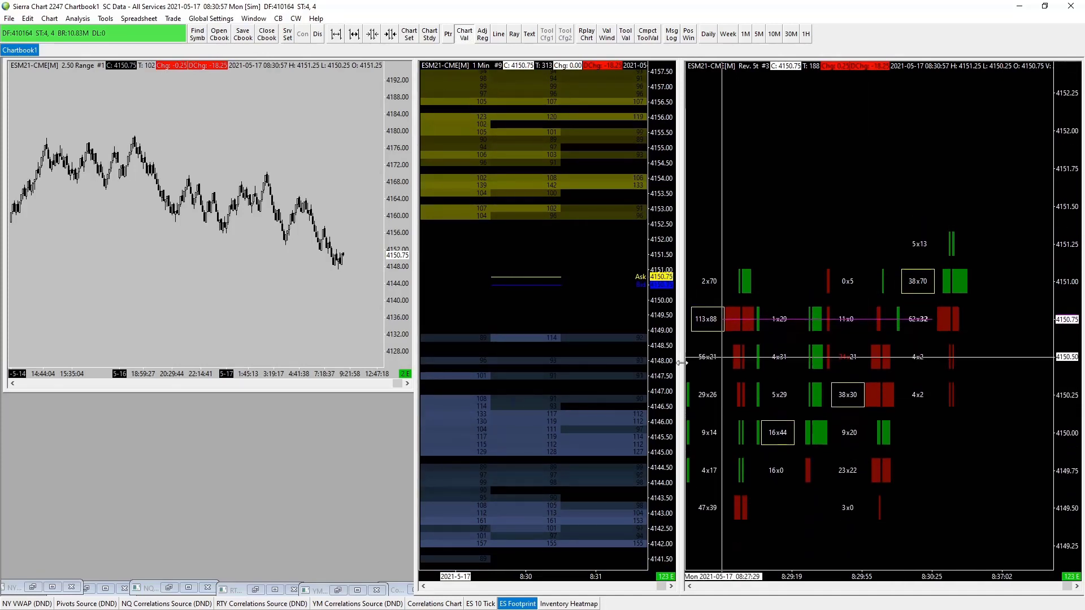
mouse_move(666, 361)
left_mouse_down()
mouse_move(667, 377)
mouse_move(672, 353)
left_mouse_up()
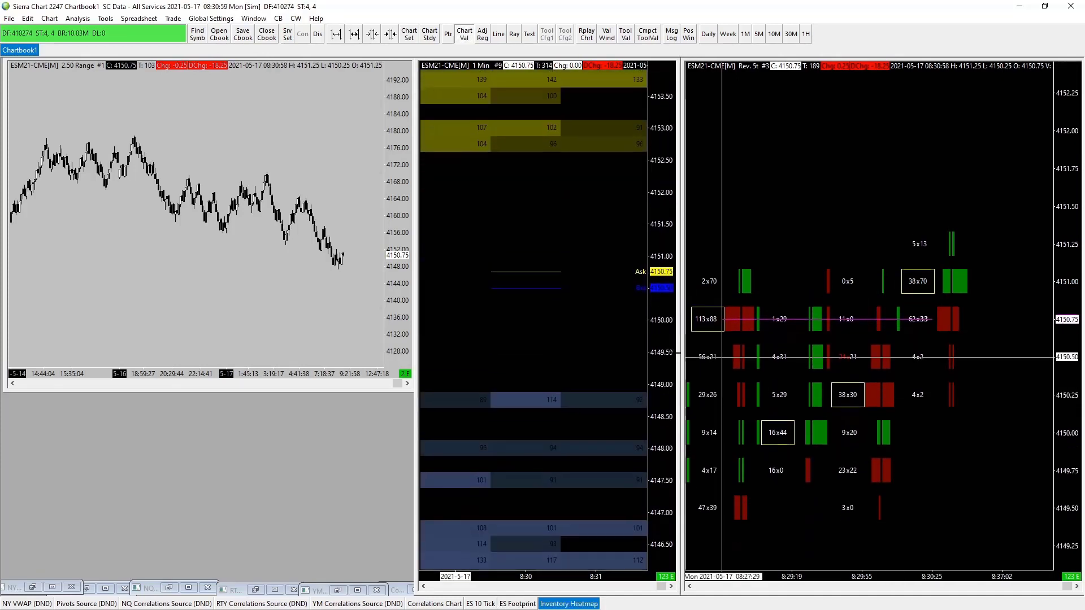
left_click_drag(1059, 394, 1058, 308)
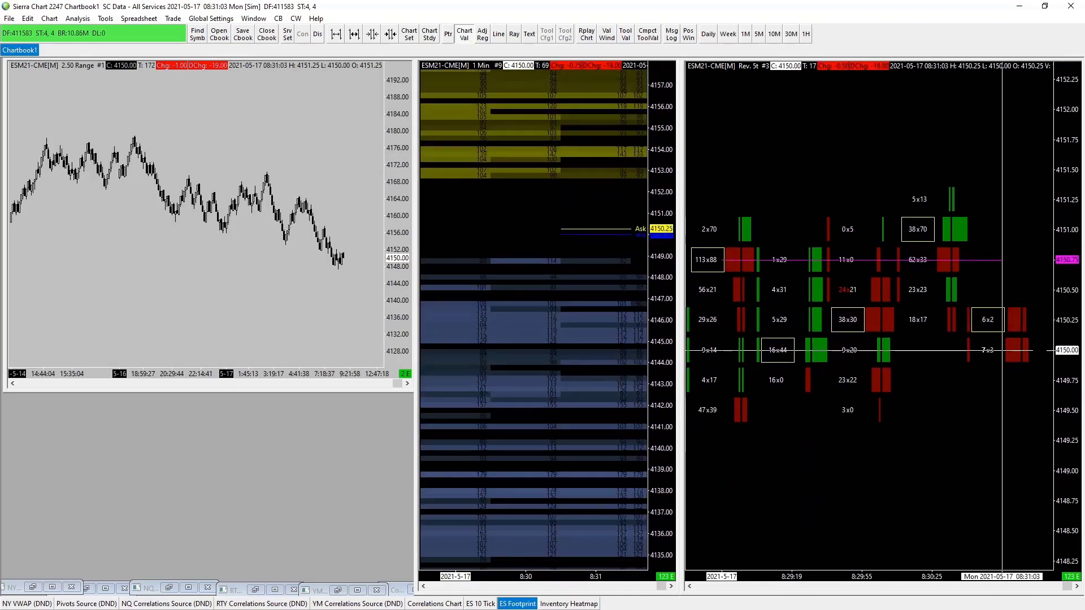
mouse_move(665, 356)
left_mouse_down()
mouse_move(664, 383)
mouse_move(665, 361)
left_mouse_up()
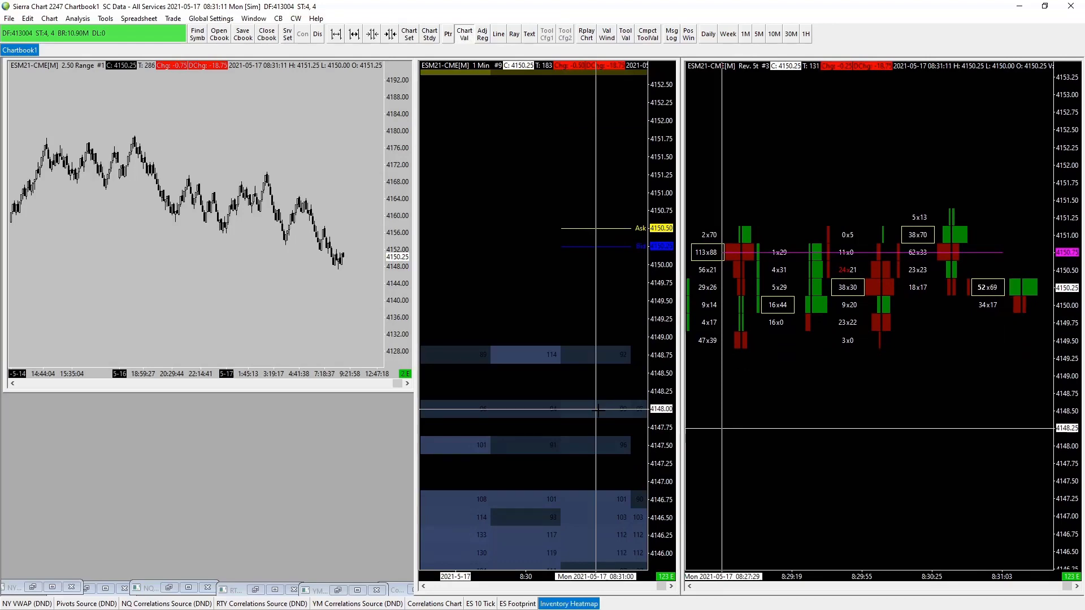
Step: Reapply the Inventory Heatmap's existing link settings to the linked charts and return to the ES Footprint chart
key("F5")
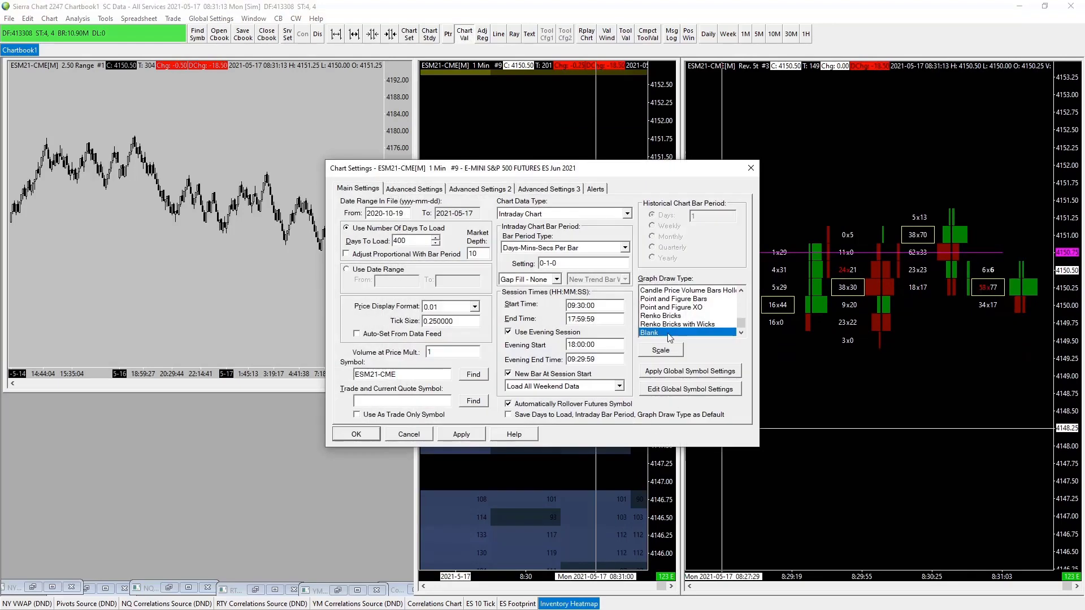
left_click(481, 188)
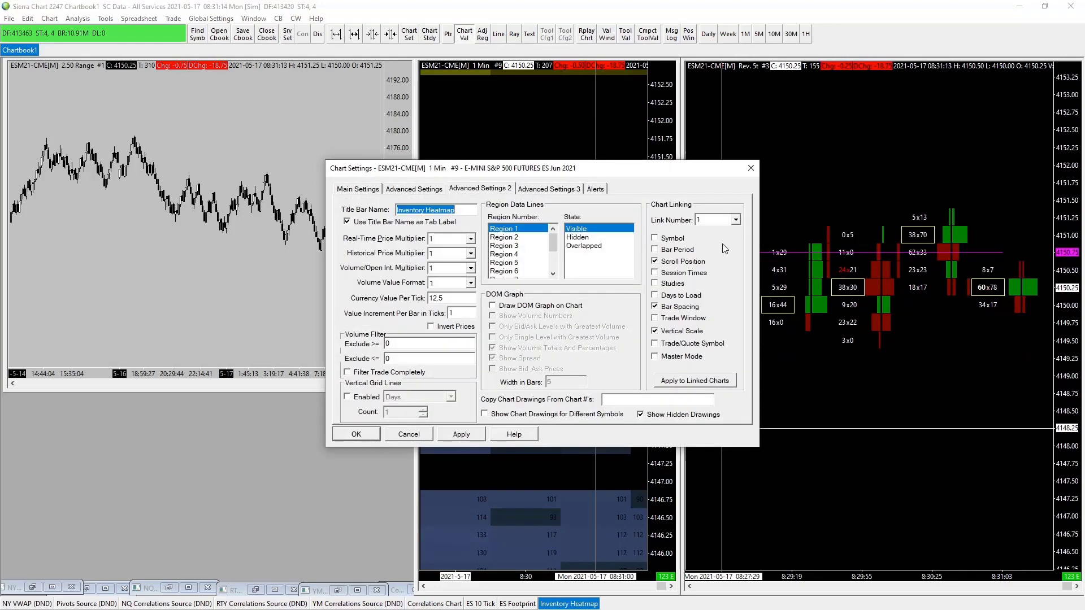
left_click(686, 384)
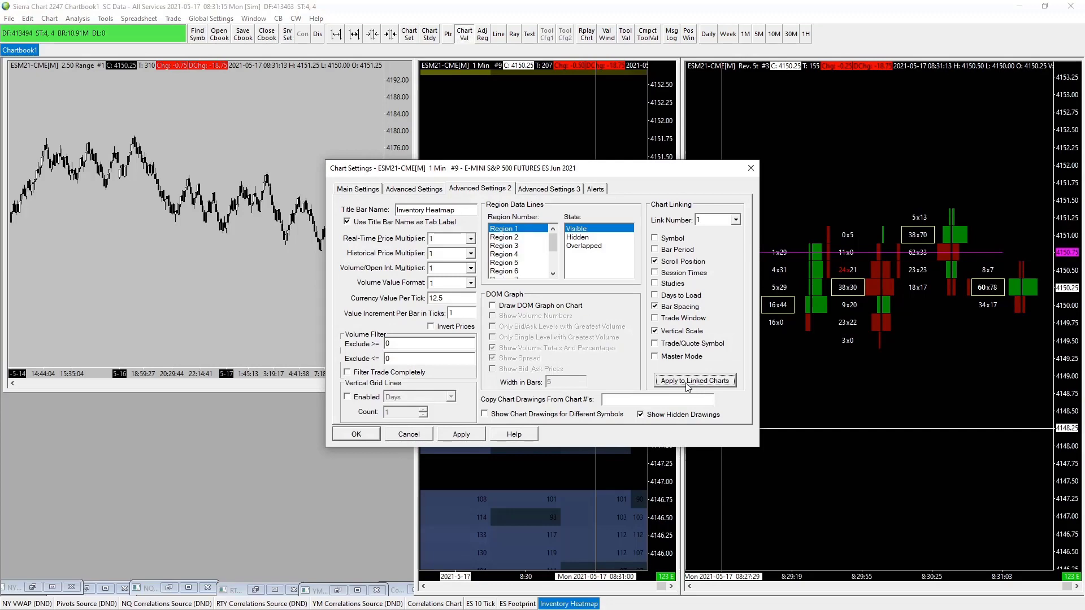
left_click(461, 434)
left_click(356, 435)
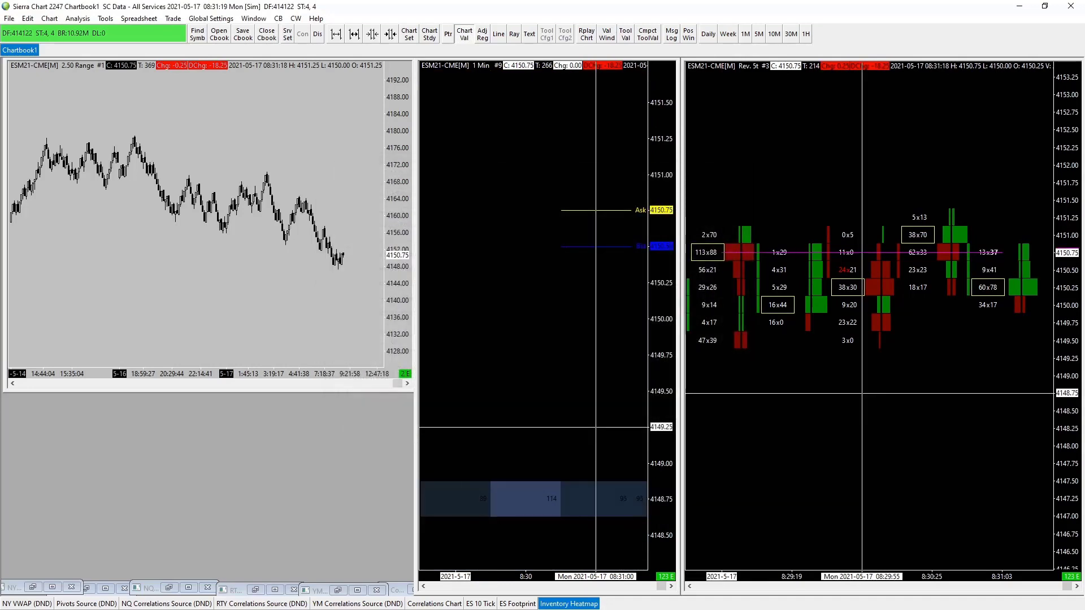
left_click(909, 393)
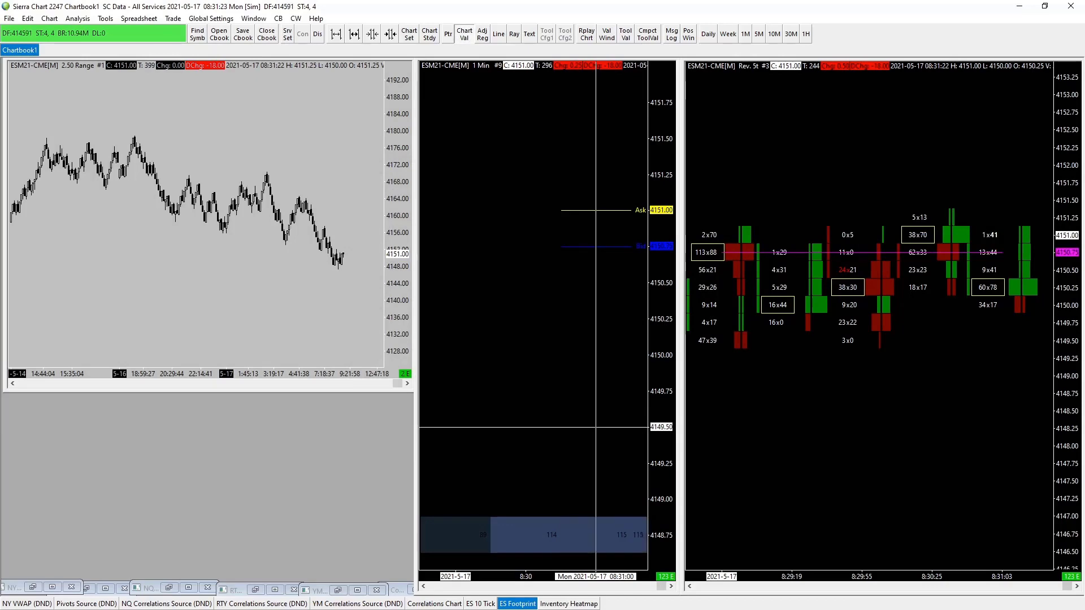
Step: Reapply the ES Footprint chart's existing settings and close its chart settings
key("F5")
left_click(501, 189)
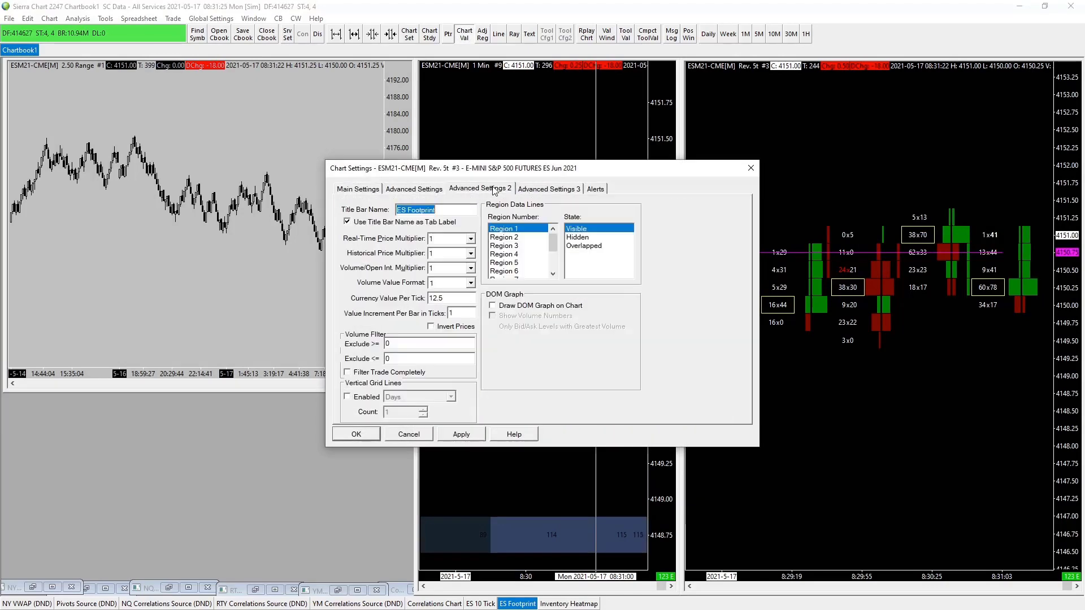
left_click(458, 435)
left_click(352, 437)
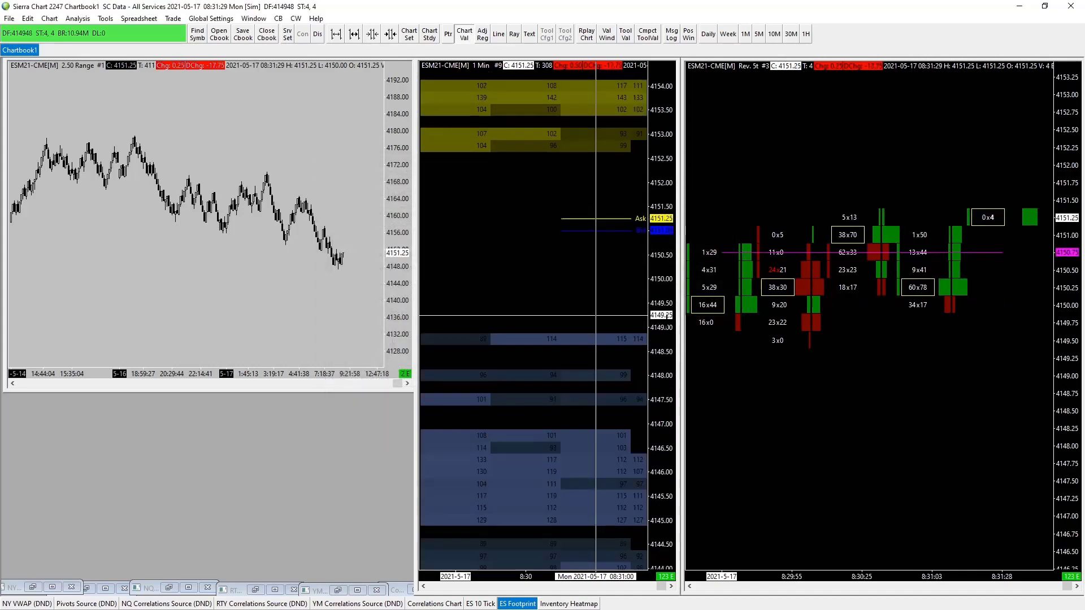
Step: Compress the price scales of the heatmap and footprint charts in turn and tighten the footprint chart's bar spacing
left_click_drag(667, 317, 662, 345)
left_click_drag(1066, 341, 1068, 390)
left_click_drag(871, 581, 957, 582)
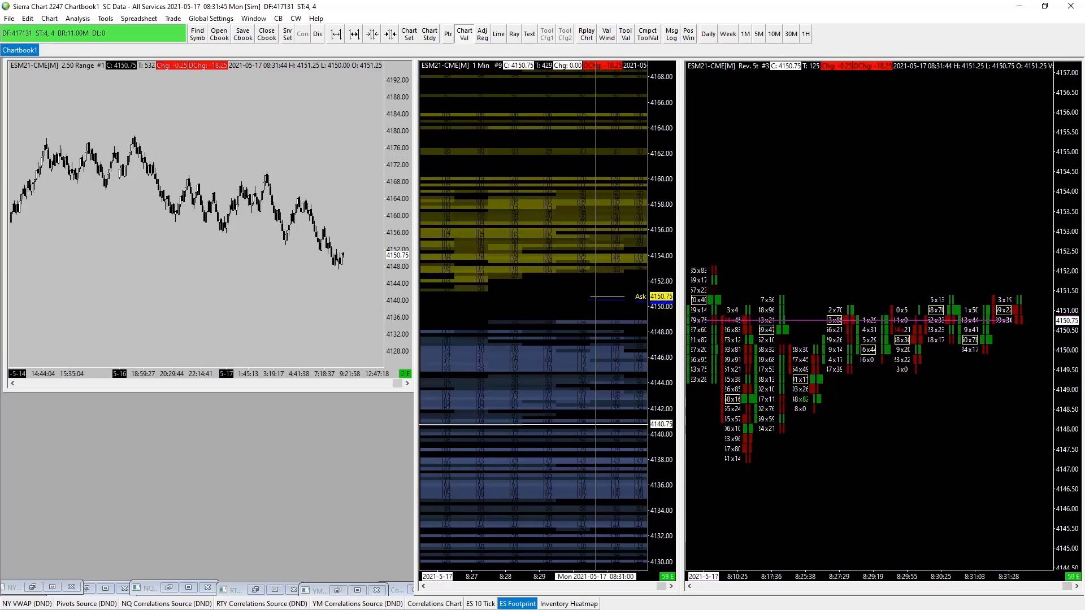
Step: Maximize the Inventory Heatmap chart and examine its market depth levels at different price scales
key("ctrl+Tab")
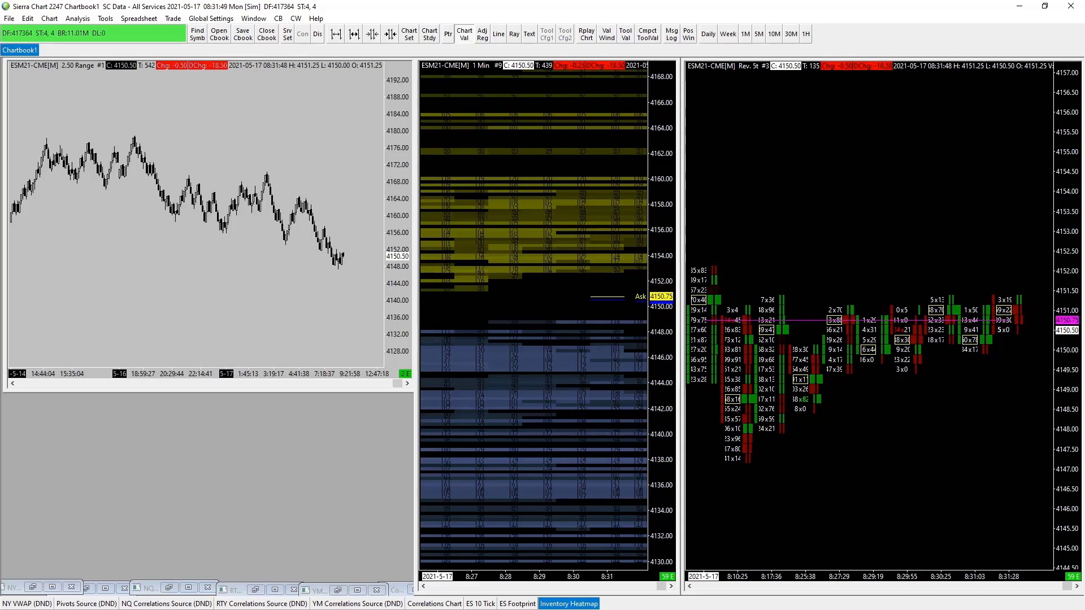
key("ctrl+F10")
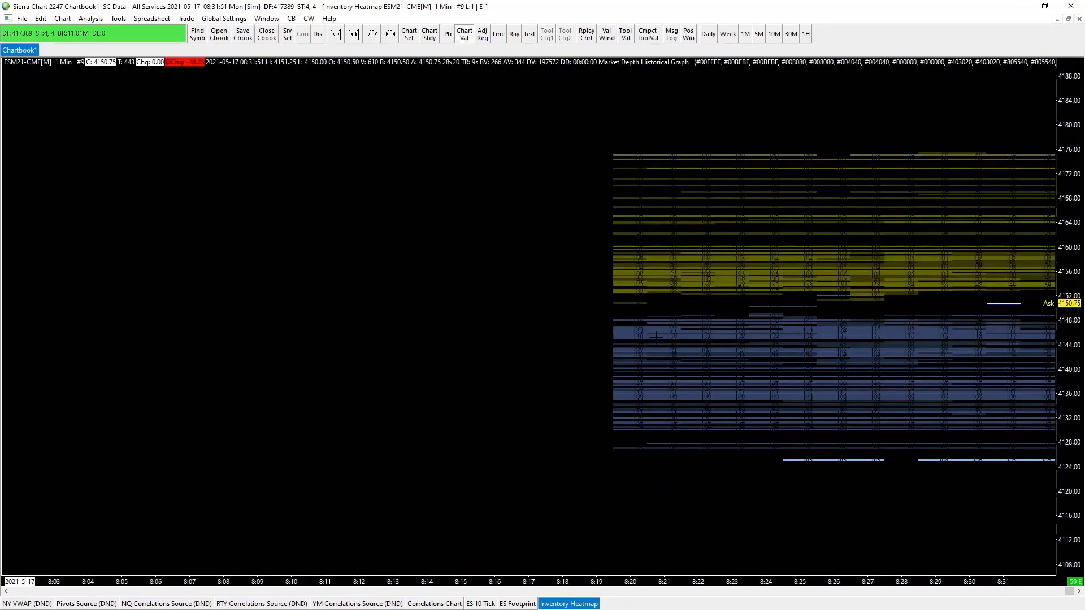
left_click_drag(1078, 345, 1078, 498)
scroll(1081, 497, "down", 6)
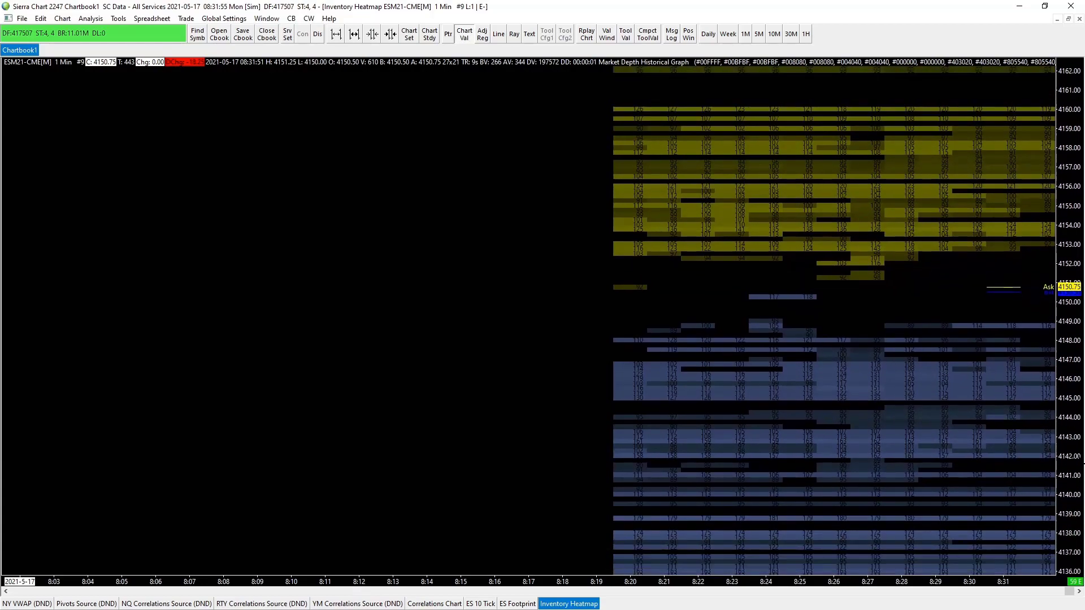
scroll(1078, 435, "up", 6)
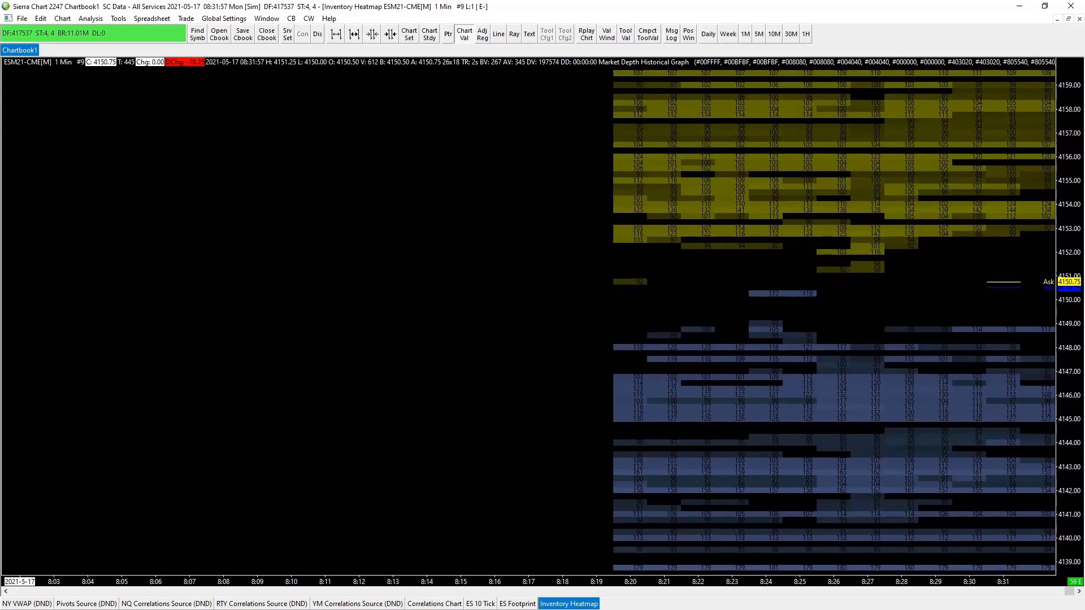
scroll(1069, 322, "up", 1)
scroll(1069, 322, "down", 4)
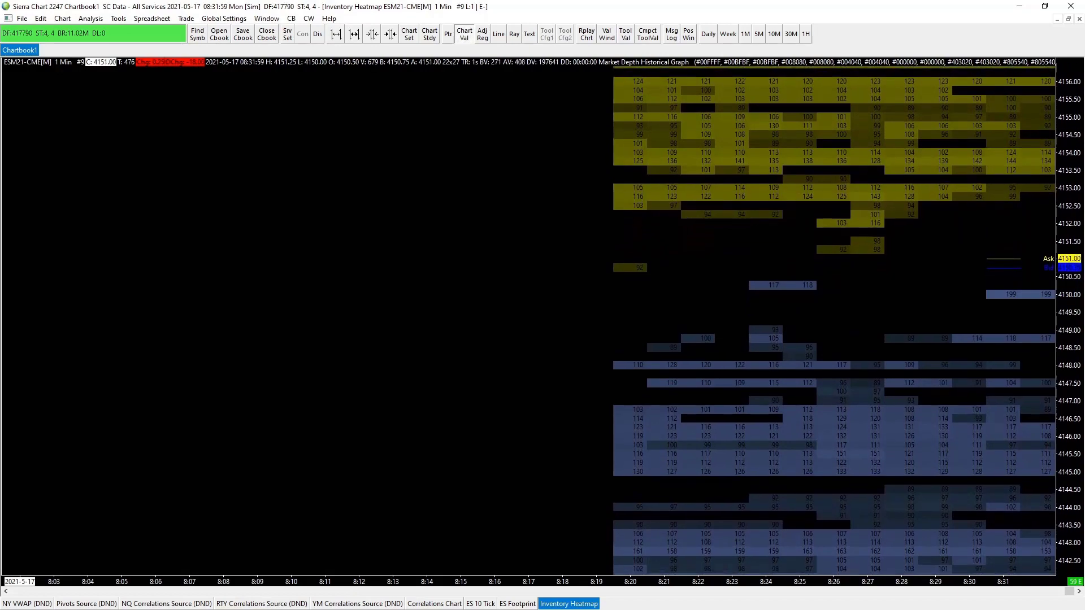
scroll(1069, 322, "down", 3)
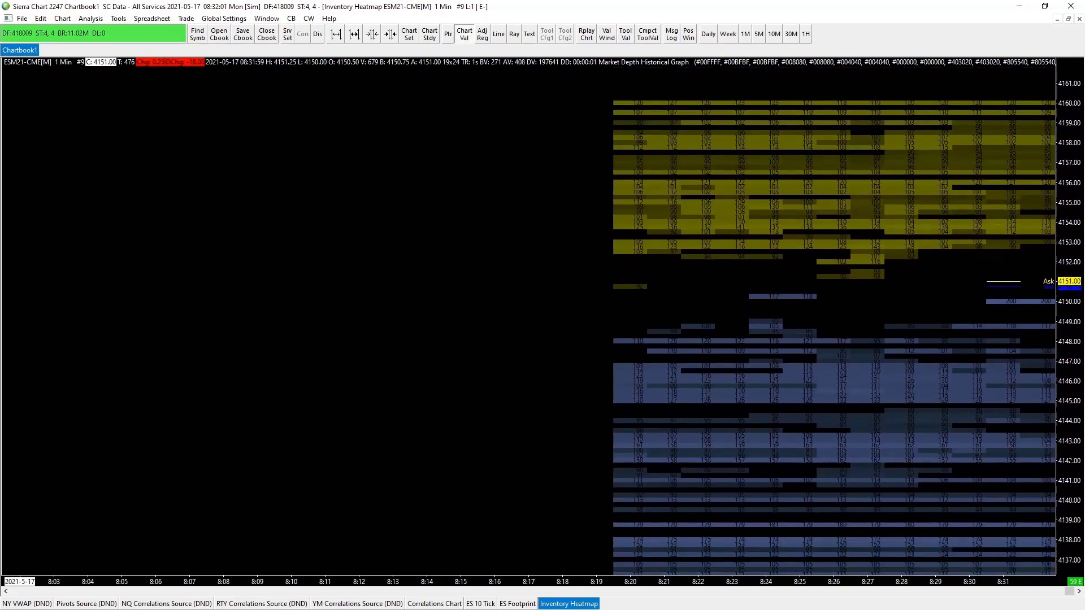
scroll(1069, 322, "up", 2)
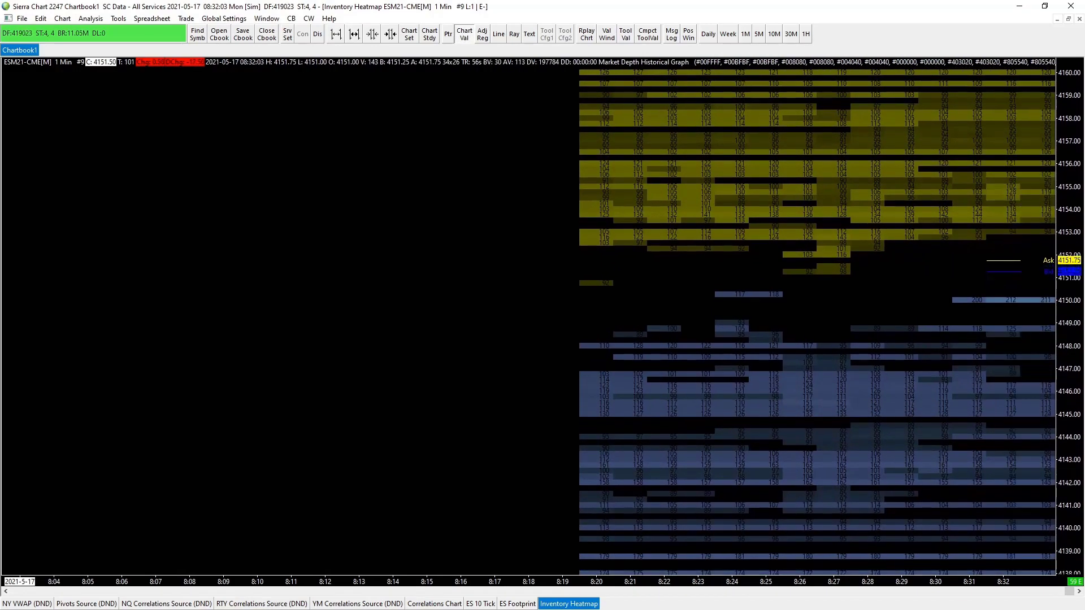
Step: Restore the side-by-side chart layout and readjust the price scales and bar spacing of the heatmap and footprint charts
key("ctrl+F5")
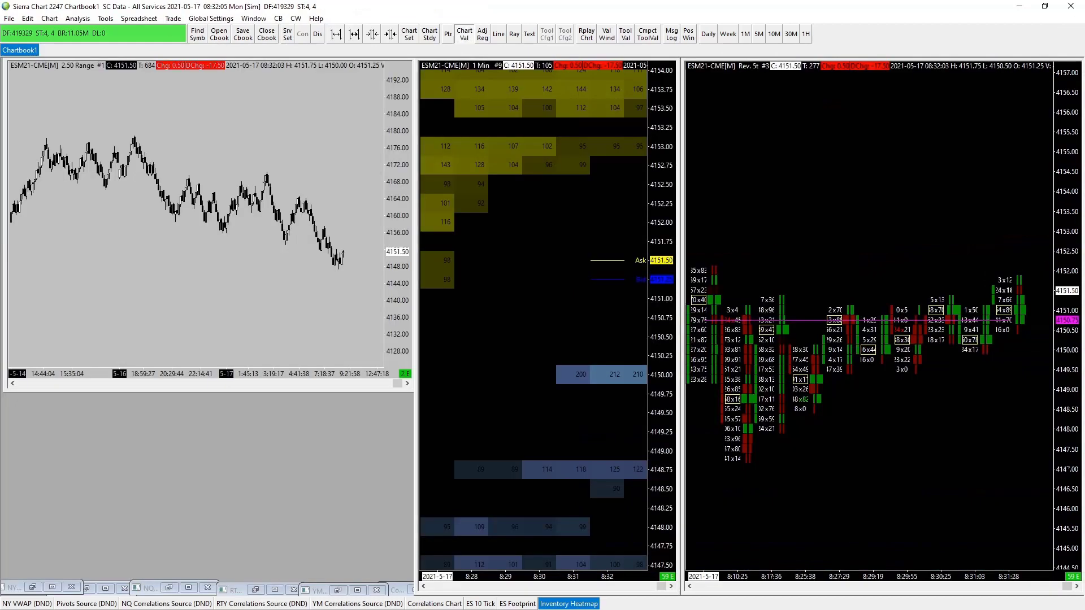
scroll(533, 315, "down", 5)
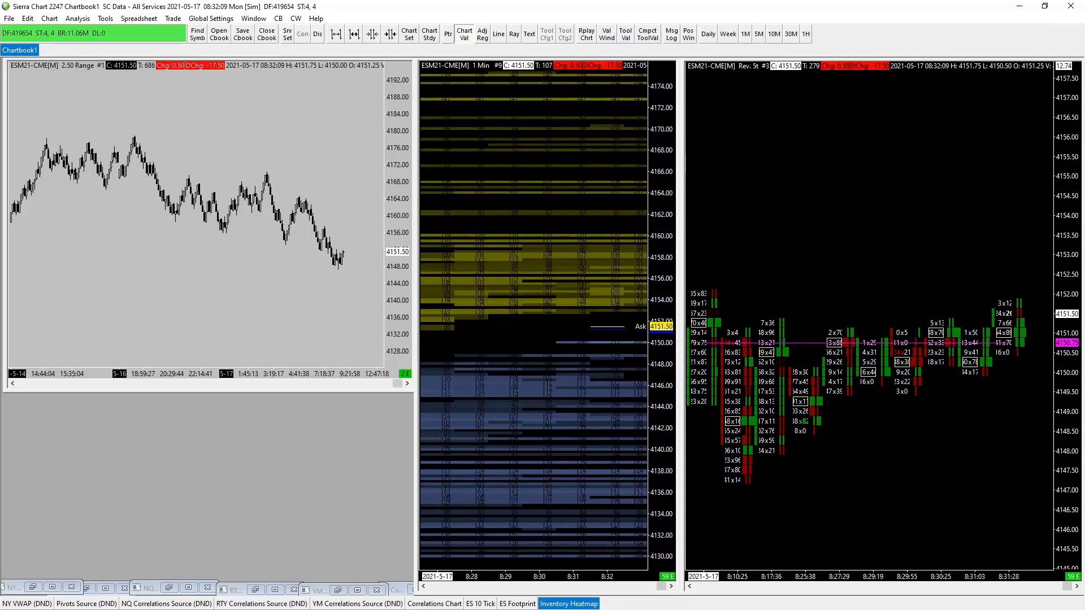
left_click(848, 565)
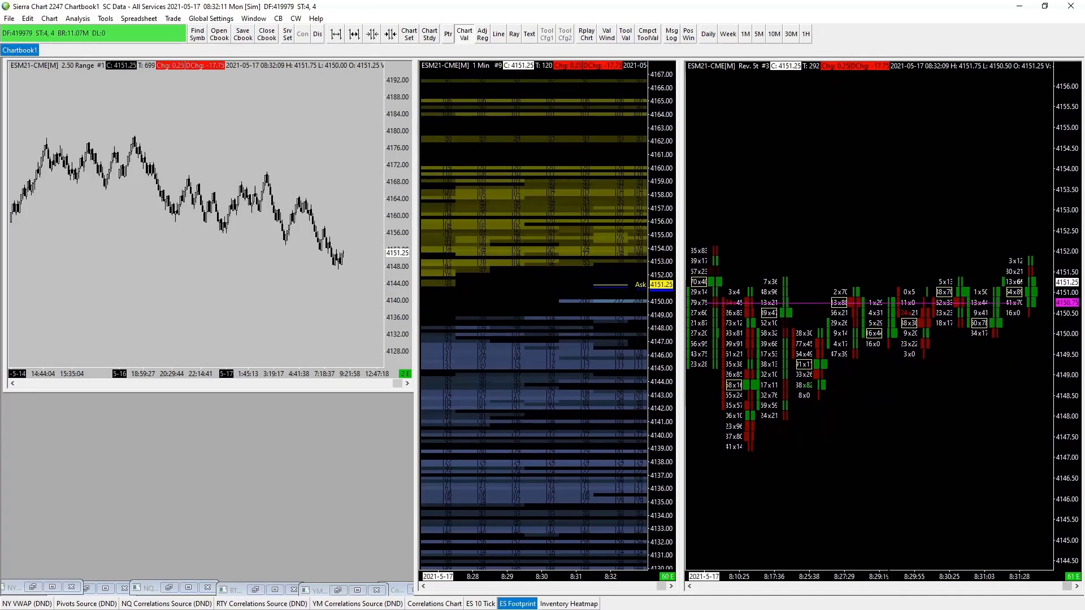